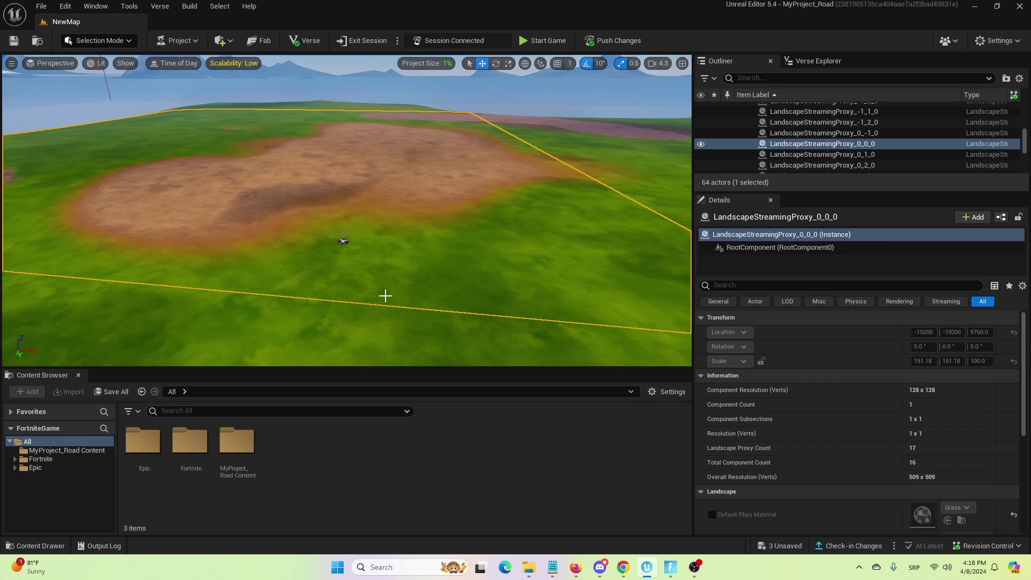
Search the project content for "teleport" to find the Teleporter device.
{"action": "right_click_drag", "start_coordinate": [374, 329], "coordinate": [398, 292]}
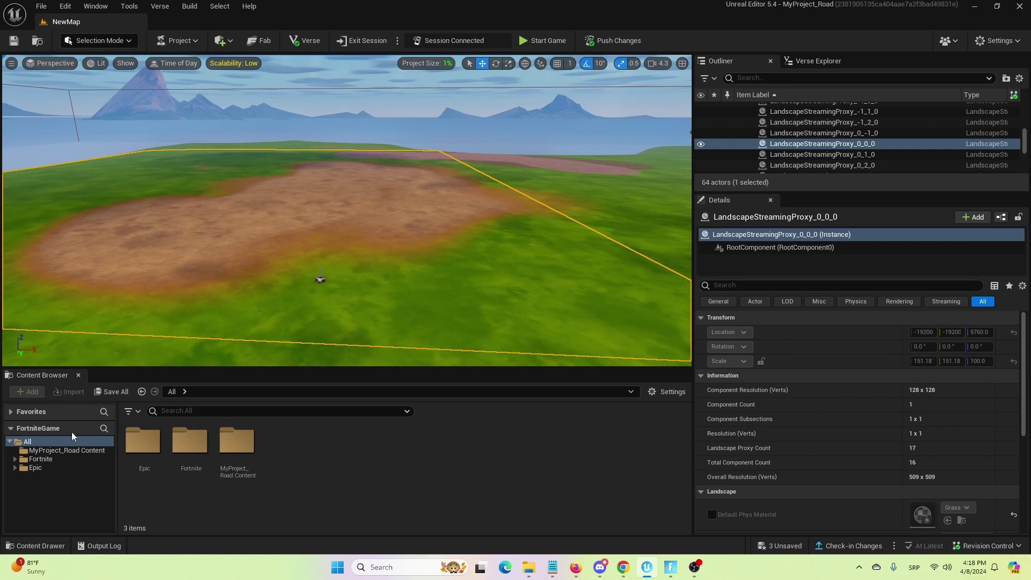
{"action": "left_click", "coordinate": [188, 410]}
{"action": "type", "text": "t"}
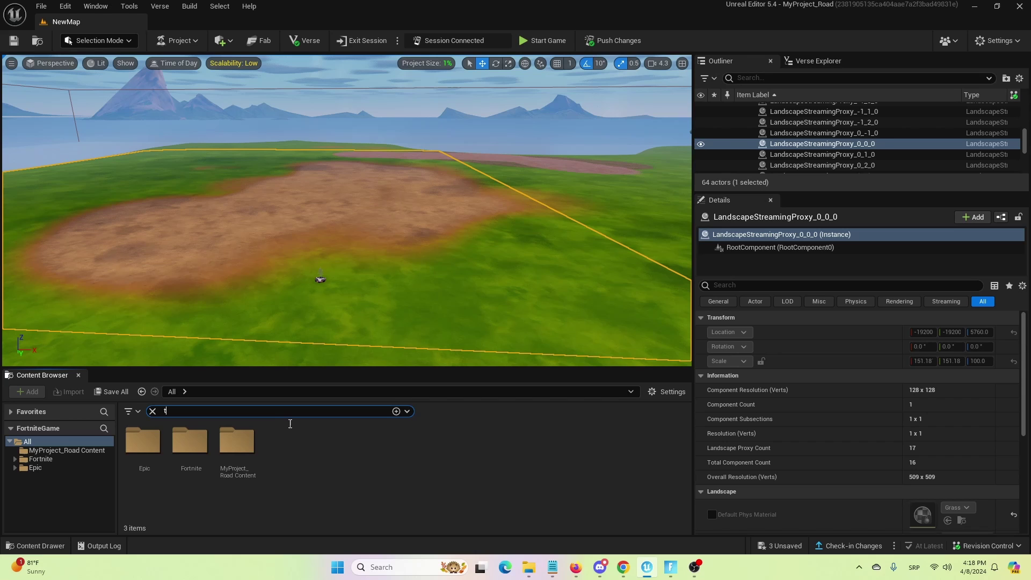
{"action": "type", "text": "eleport"}
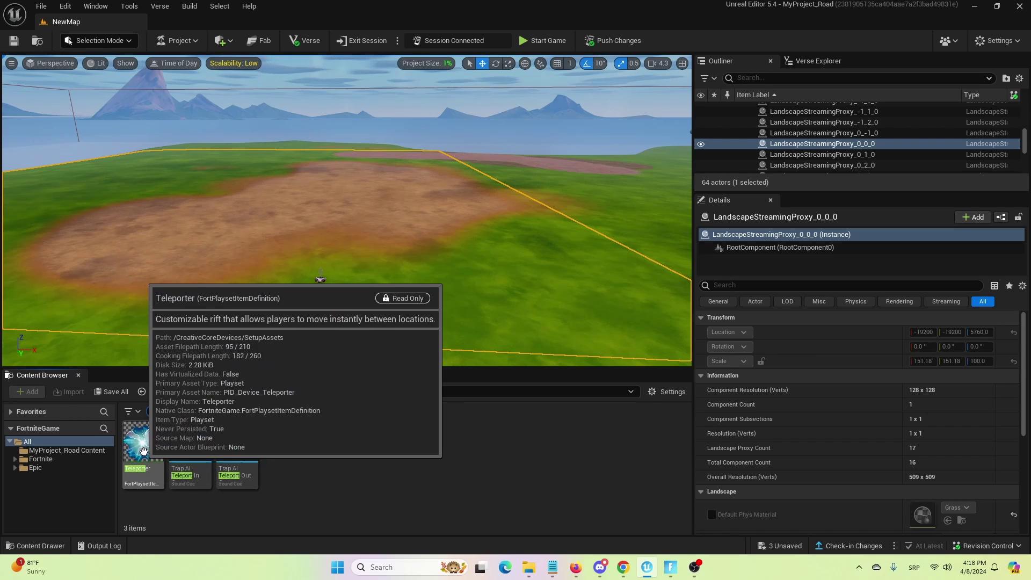
Place a Teleporter on the grass beside the dirt patch and raise it to a height of about 2757.
{"action": "mouse_move", "coordinate": [153, 447]}
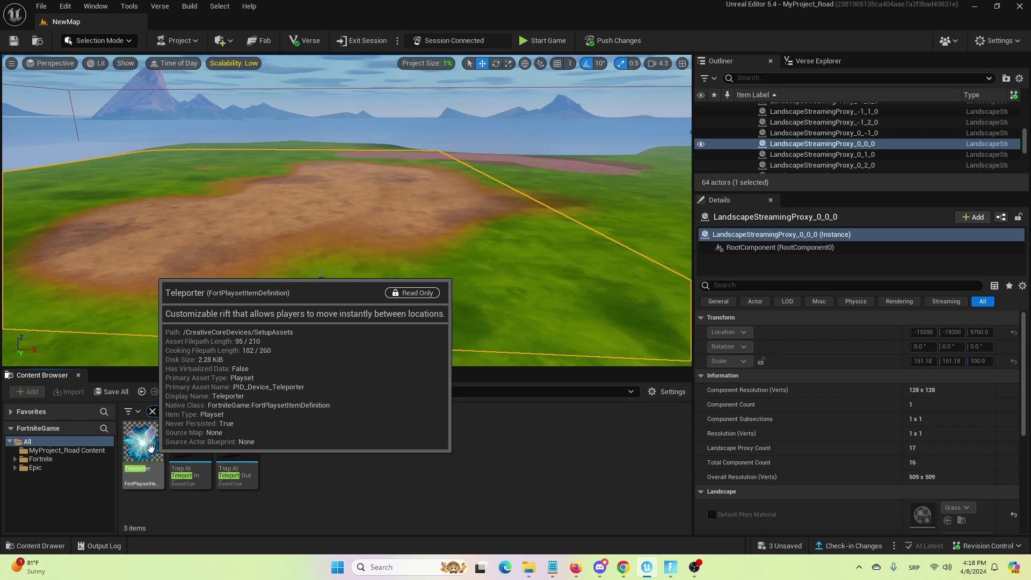
{"action": "right_click_drag", "start_coordinate": [336, 320], "coordinate": [334, 422]}
{"action": "key", "text": "e"}
{"action": "key", "text": "w"}
{"action": "right_click_drag", "start_coordinate": [296, 331], "coordinate": [291, 340]}
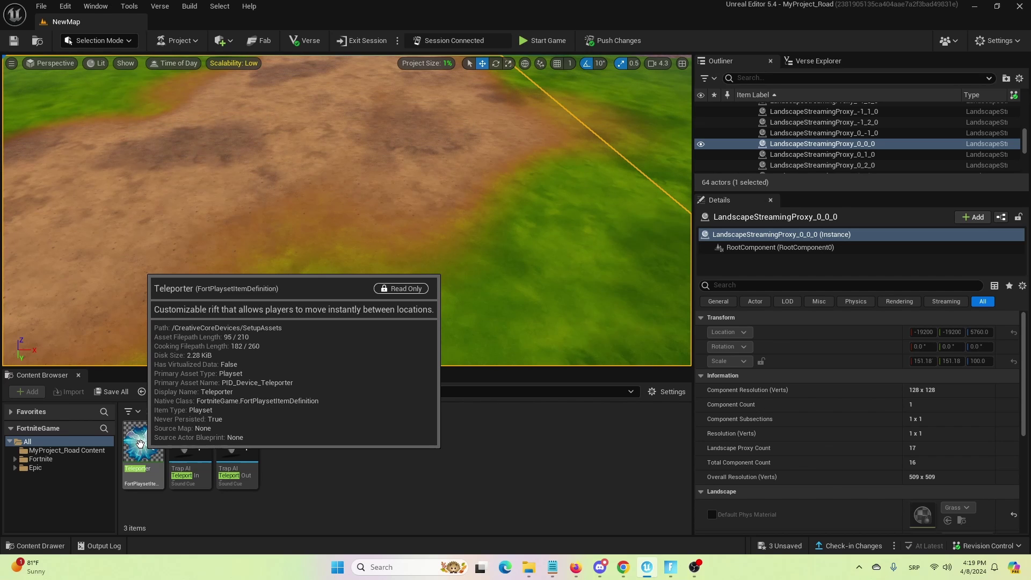
{"action": "left_click_drag", "start_coordinate": [139, 444], "coordinate": [291, 340]}
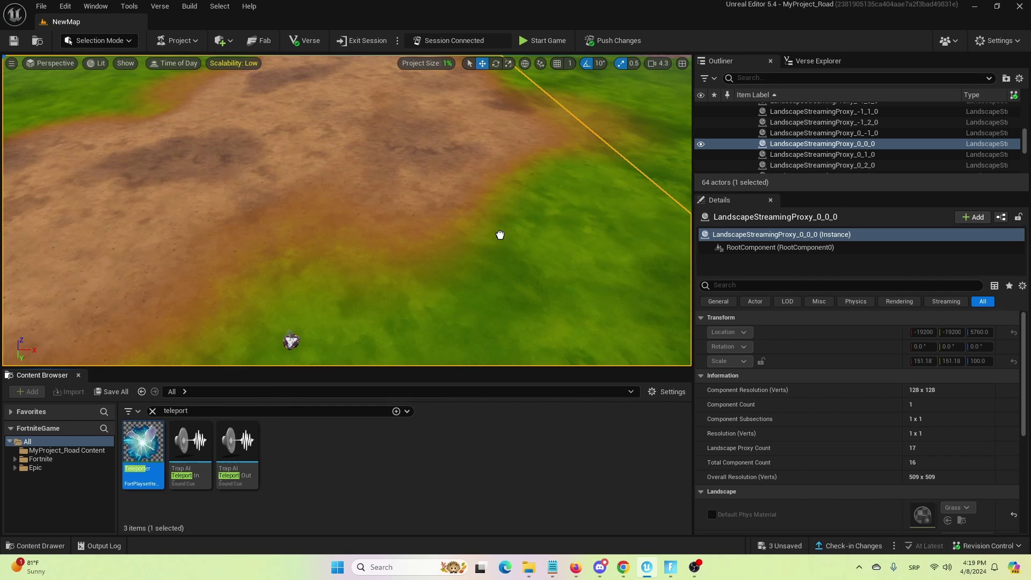
{"action": "left_click", "coordinate": [614, 251]}
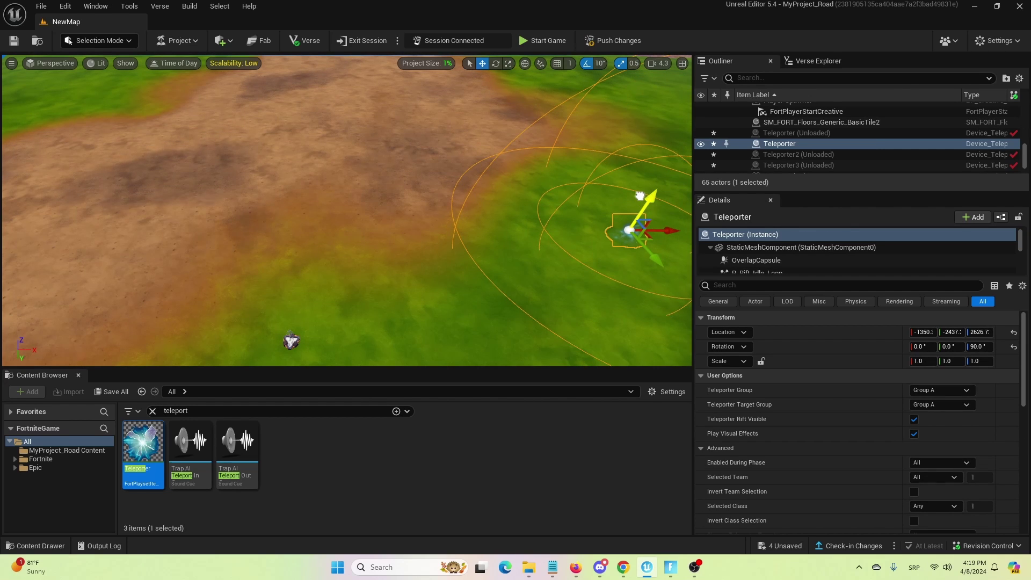
{"action": "left_click_drag", "start_coordinate": [639, 196], "coordinate": [646, 184]}
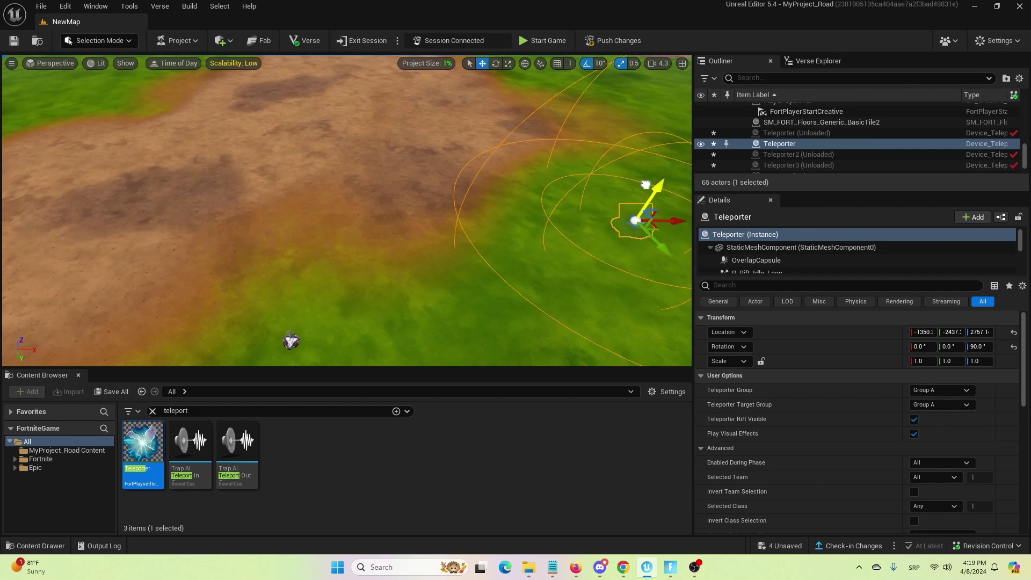
Place a second Teleporter on the dirt patch and raise it to a height of about 2746.
{"action": "right_click_drag", "start_coordinate": [646, 185], "coordinate": [629, 97]}
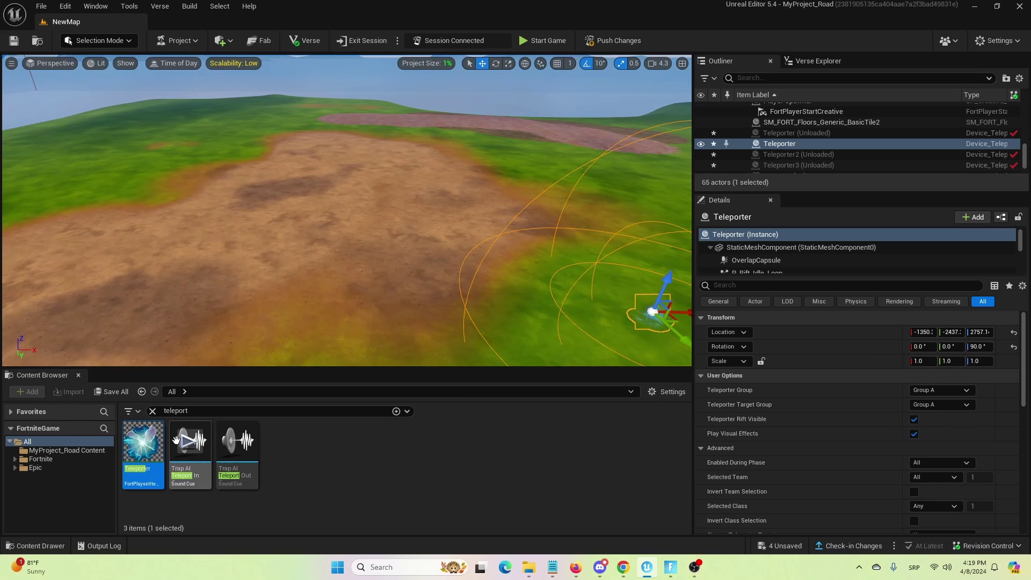
{"action": "left_click_drag", "start_coordinate": [142, 443], "coordinate": [387, 189]}
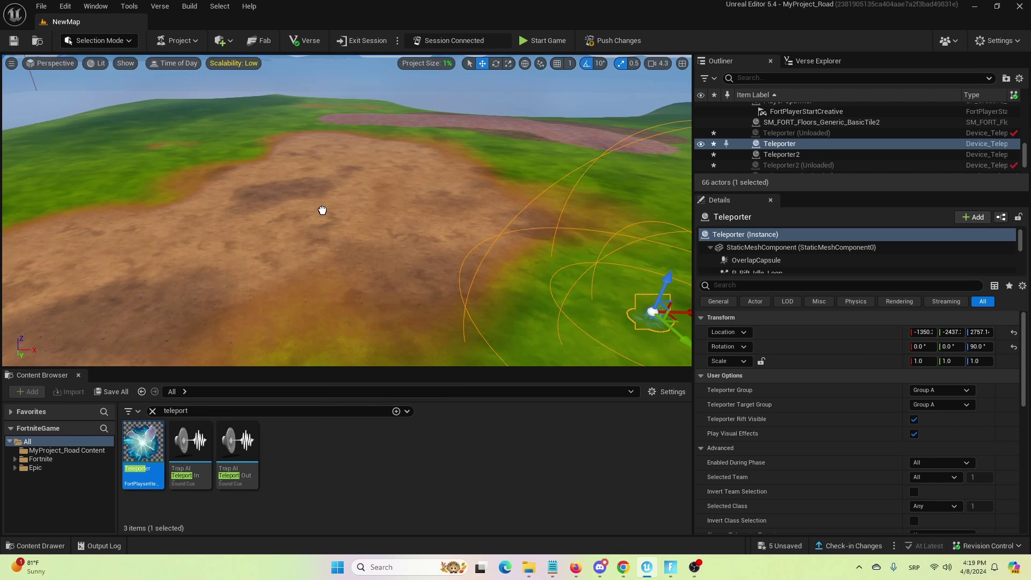
{"action": "left_click_drag", "start_coordinate": [322, 209], "coordinate": [330, 157]}
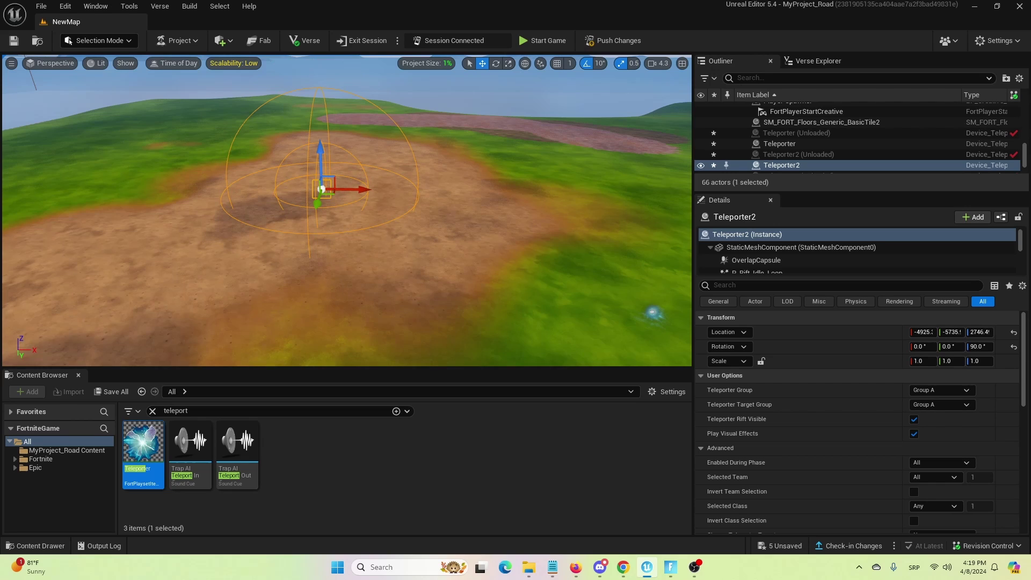
Place a third Teleporter near the distant rocky strip and raise it to a height of about 2883.
{"action": "left_click_drag", "start_coordinate": [151, 441], "coordinate": [354, 219]}
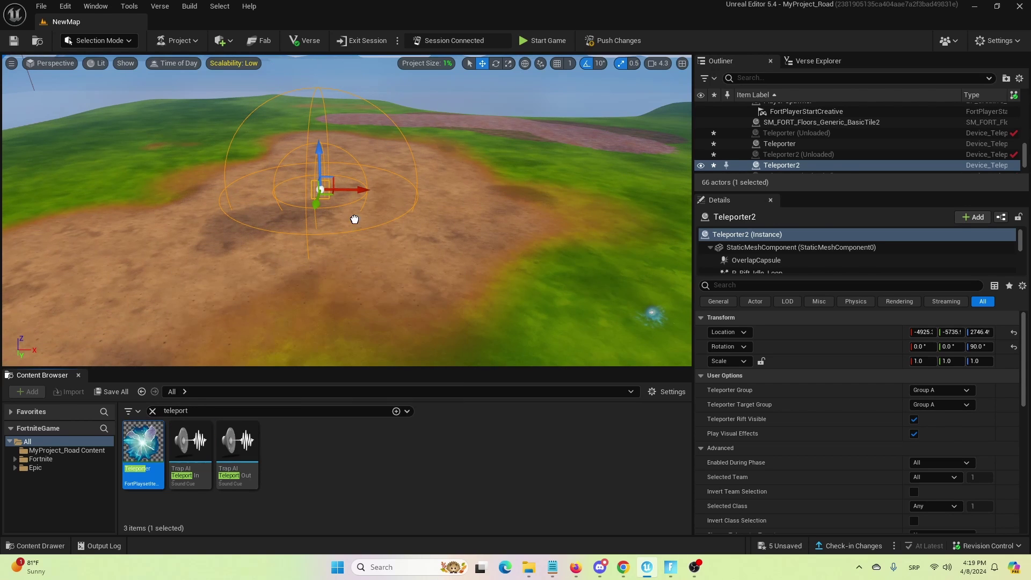
{"action": "left_click_drag", "start_coordinate": [476, 122], "coordinate": [478, 121]}
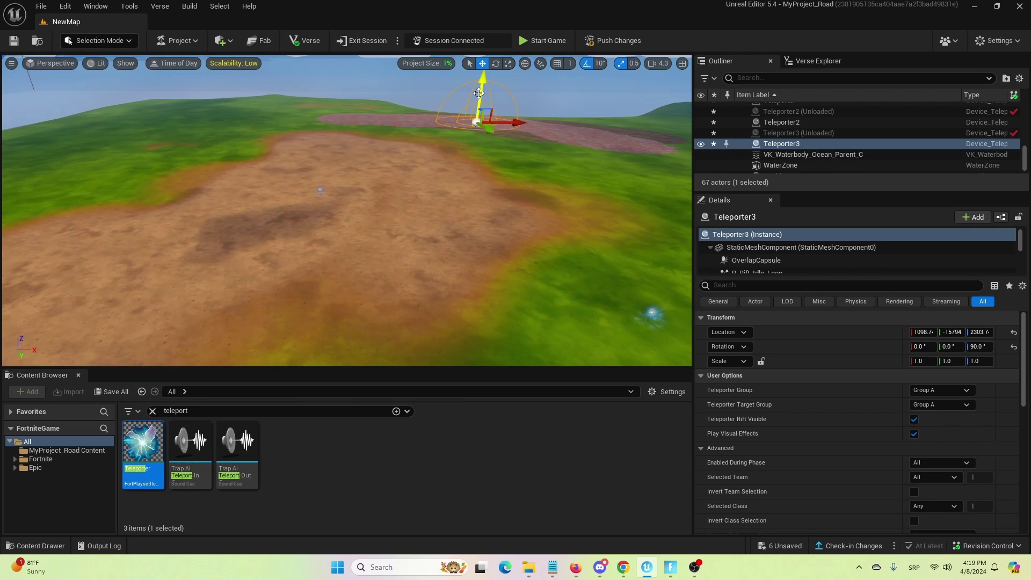
{"action": "left_click_drag", "start_coordinate": [482, 83], "coordinate": [485, 70]}
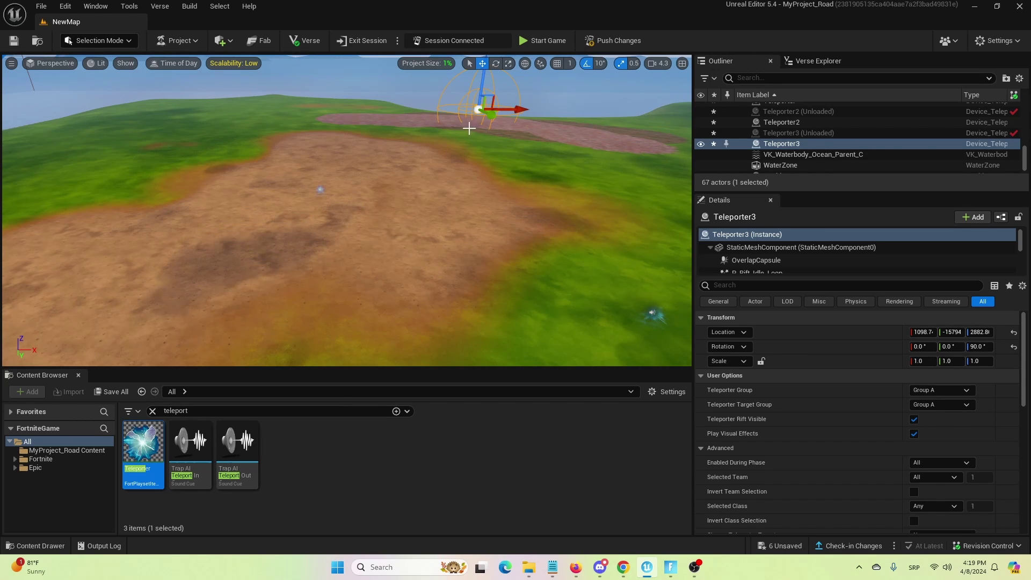
Select the placed teleporters in turn to review their positions and order in the level.
{"action": "left_click", "coordinate": [441, 148]}
{"action": "left_click", "coordinate": [477, 109]}
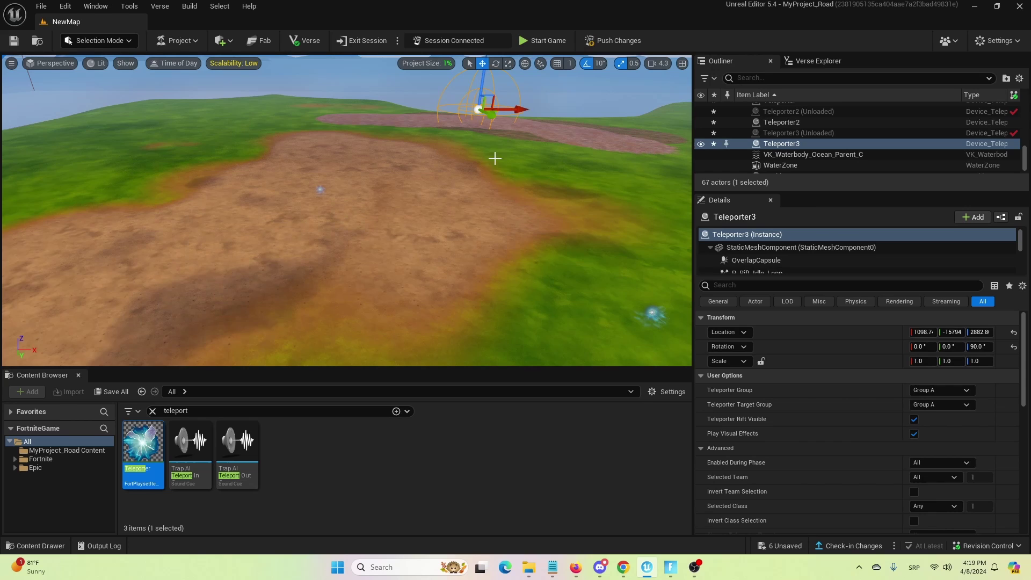
{"action": "left_click", "coordinate": [635, 303]}
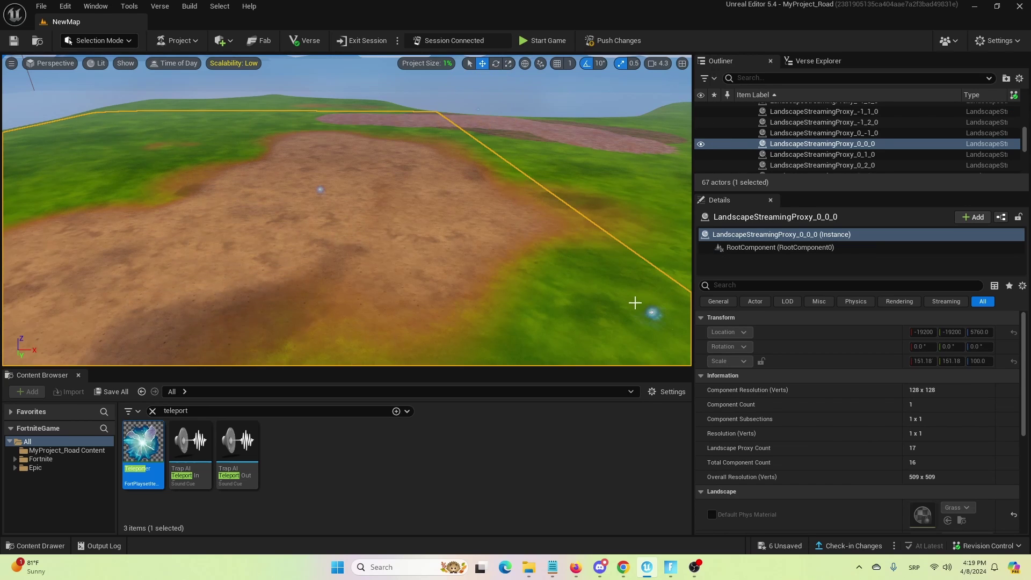
{"action": "left_click", "coordinate": [652, 313]}
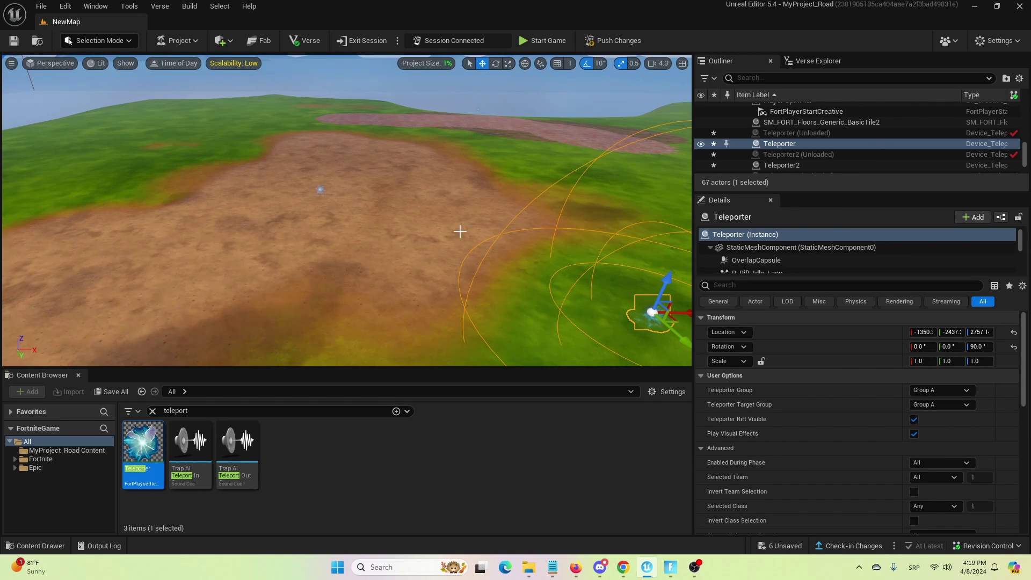
{"action": "left_click", "coordinate": [323, 190]}
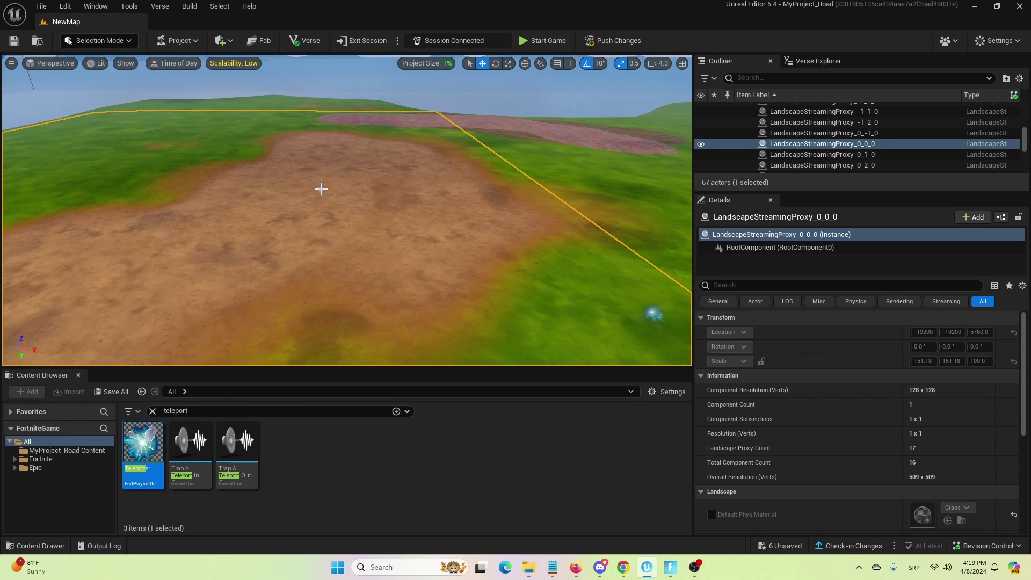
{"action": "left_click", "coordinate": [321, 190]}
{"action": "left_click", "coordinate": [477, 110]}
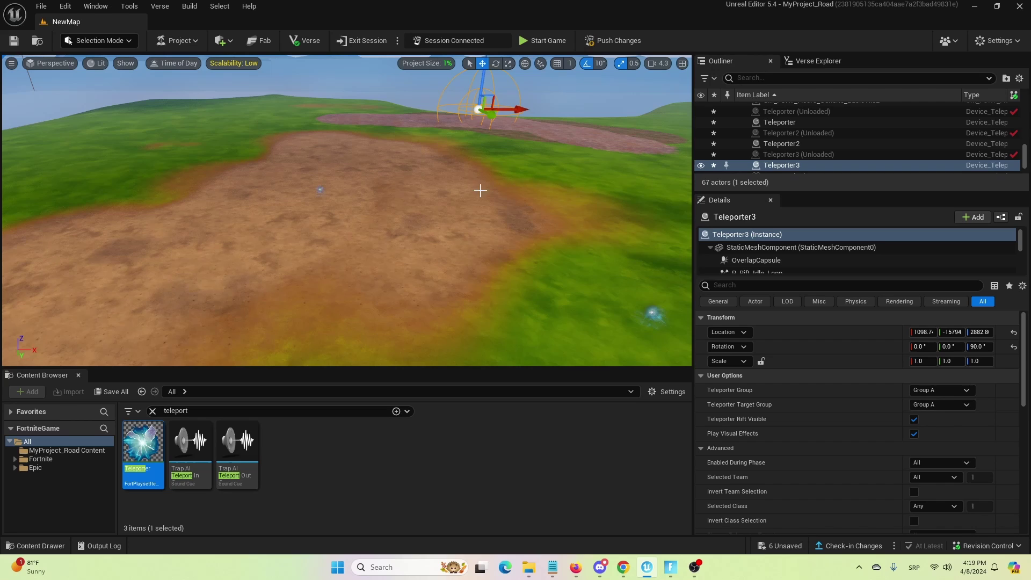
{"action": "left_click", "coordinate": [656, 314]}
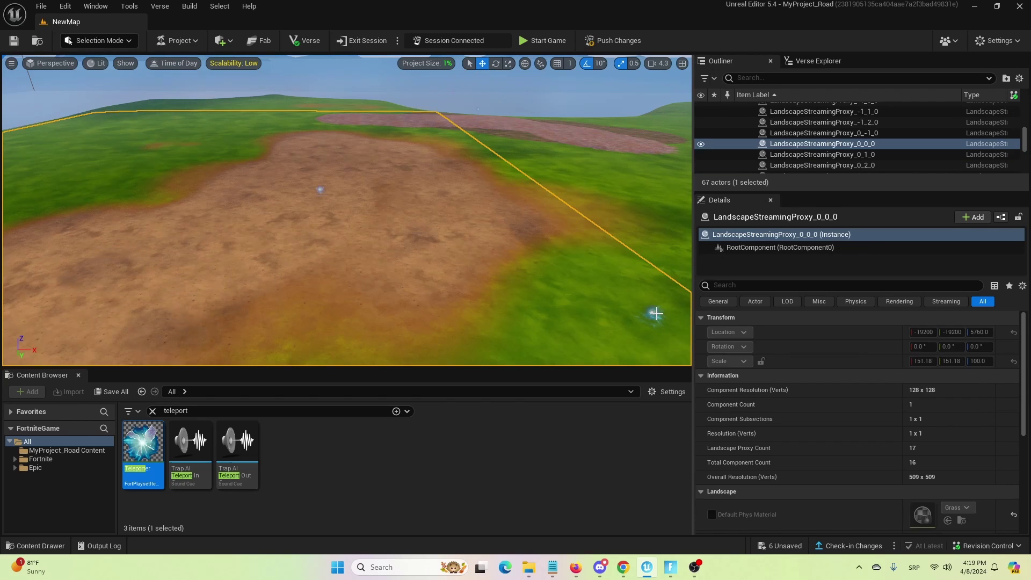
Set the Teleporter Target Group of the first teleporter, on the near grass, to Group B.
{"action": "left_click", "coordinate": [651, 314]}
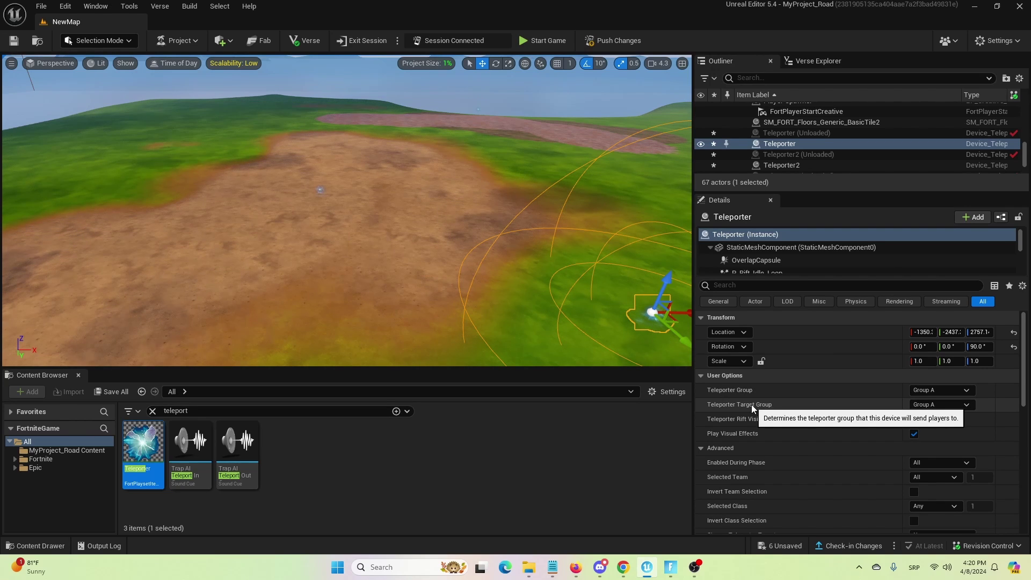
{"action": "left_click", "coordinate": [966, 406]}
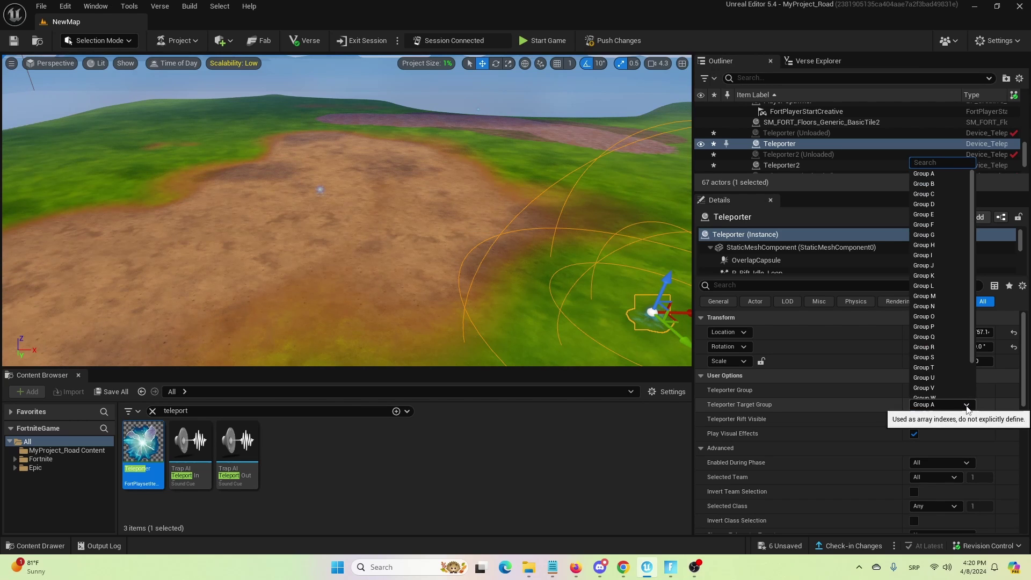
{"action": "left_click", "coordinate": [930, 188]}
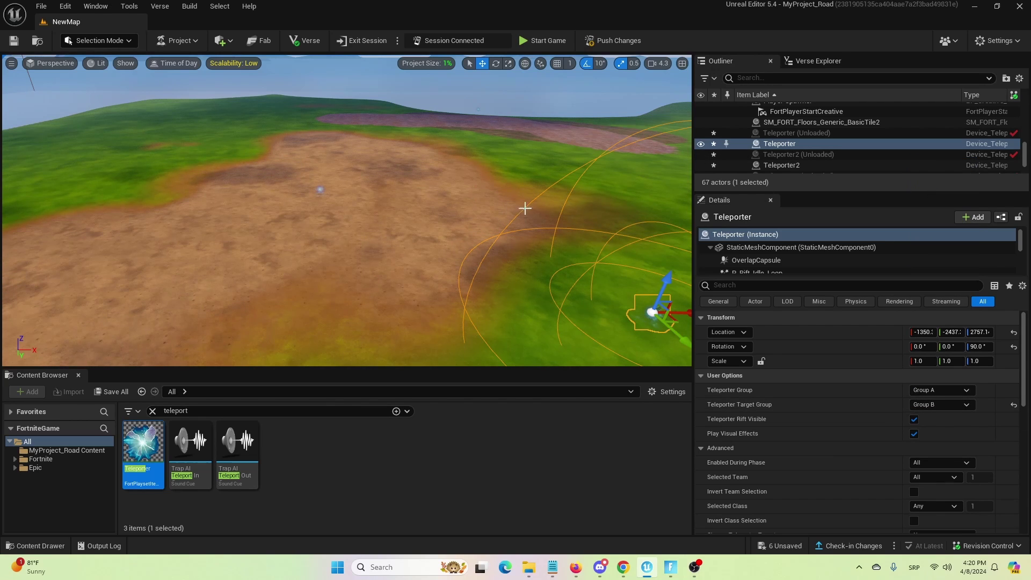
Set the dirt-patch teleporter's Teleporter Group to Group B and its Teleporter Target Group to Group C.
{"action": "left_click", "coordinate": [318, 192]}
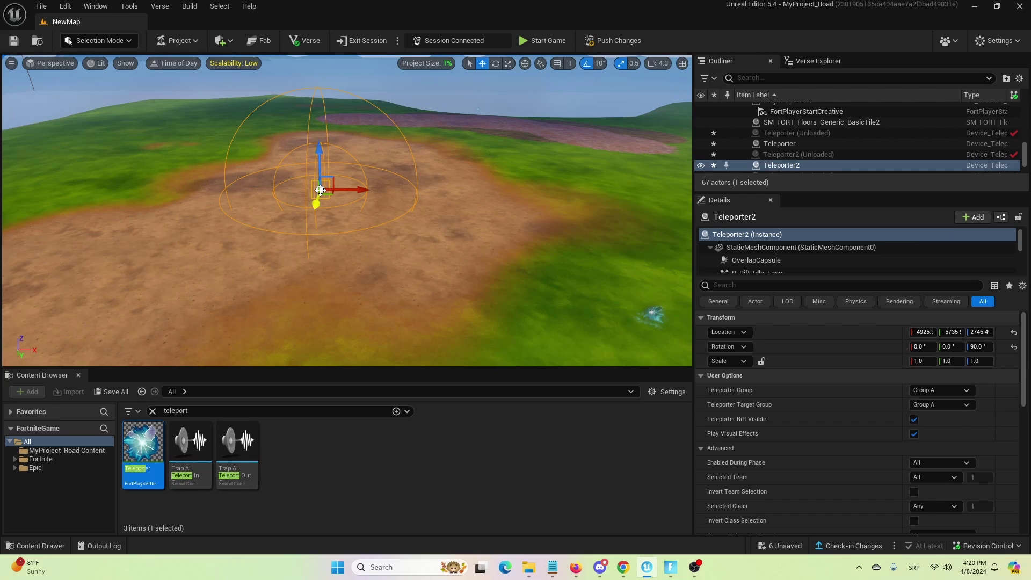
{"action": "left_click", "coordinate": [956, 390]}
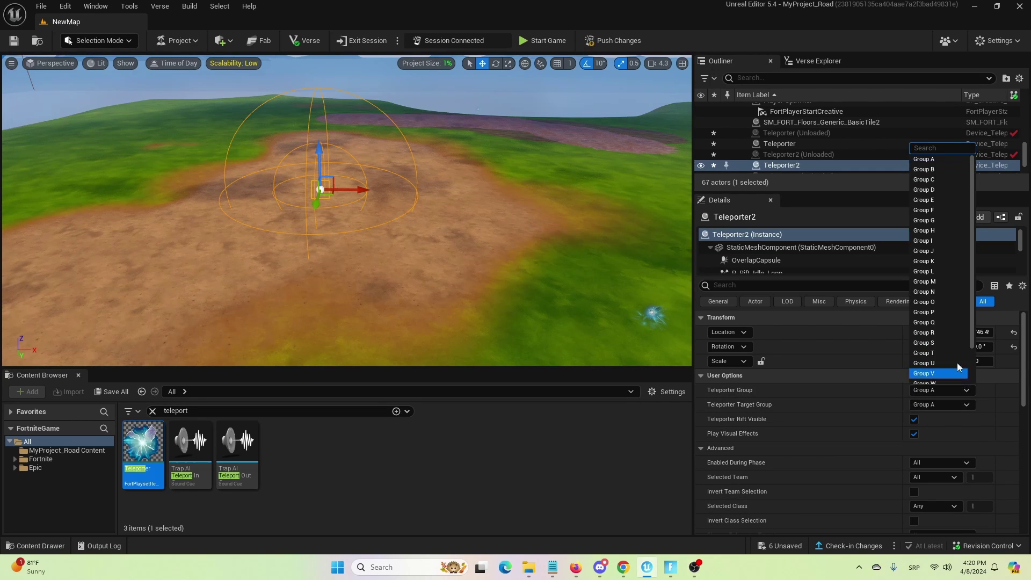
{"action": "left_click", "coordinate": [930, 169]}
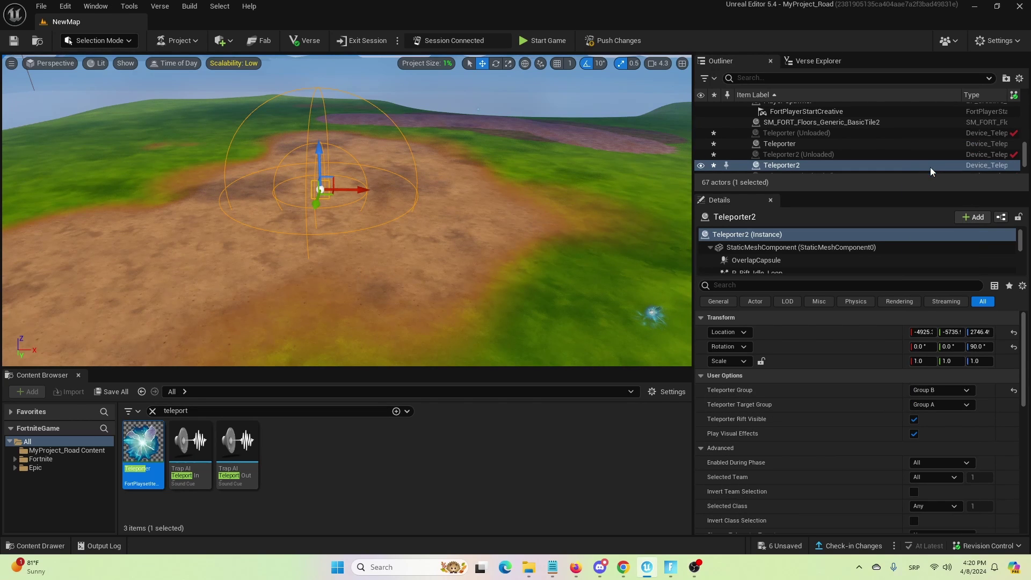
{"action": "left_click", "coordinate": [964, 406]}
{"action": "left_click", "coordinate": [944, 194]}
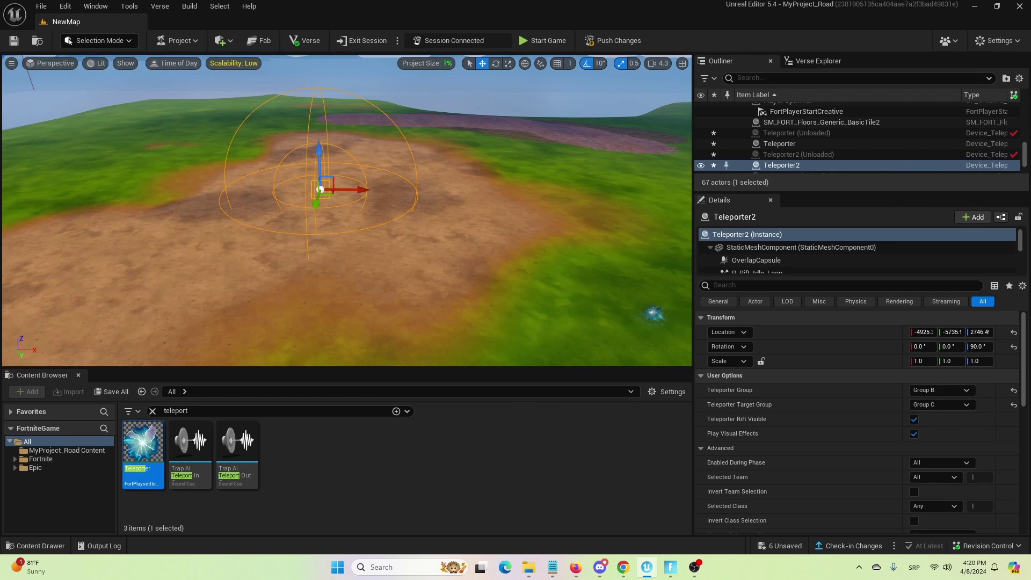
Set the Teleporter Group of the distant third teleporter to Group C and deselect it.
{"action": "left_click", "coordinate": [478, 109]}
{"action": "left_click", "coordinate": [478, 111]}
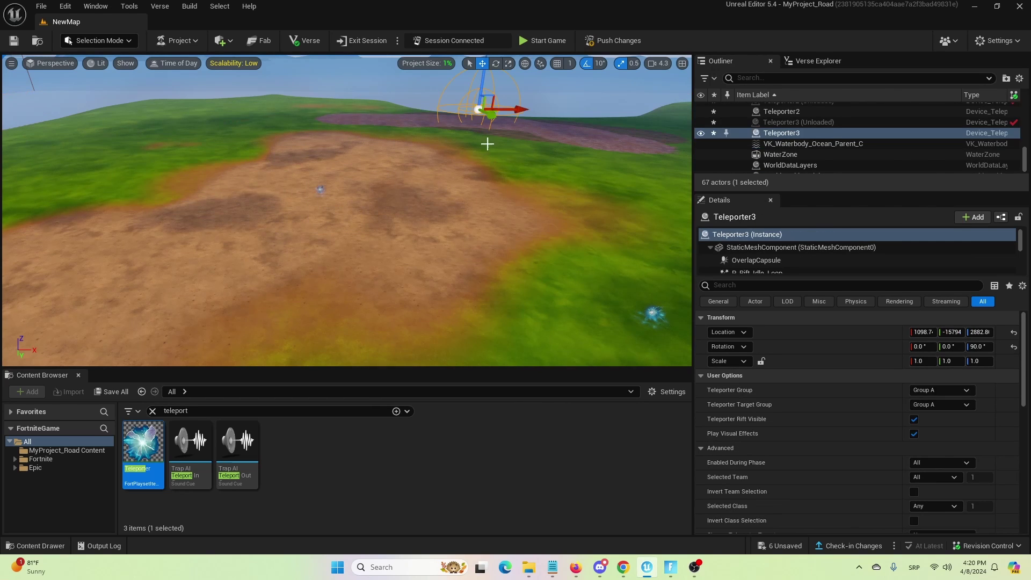
{"action": "left_click", "coordinate": [940, 389]}
{"action": "left_click", "coordinate": [940, 179]}
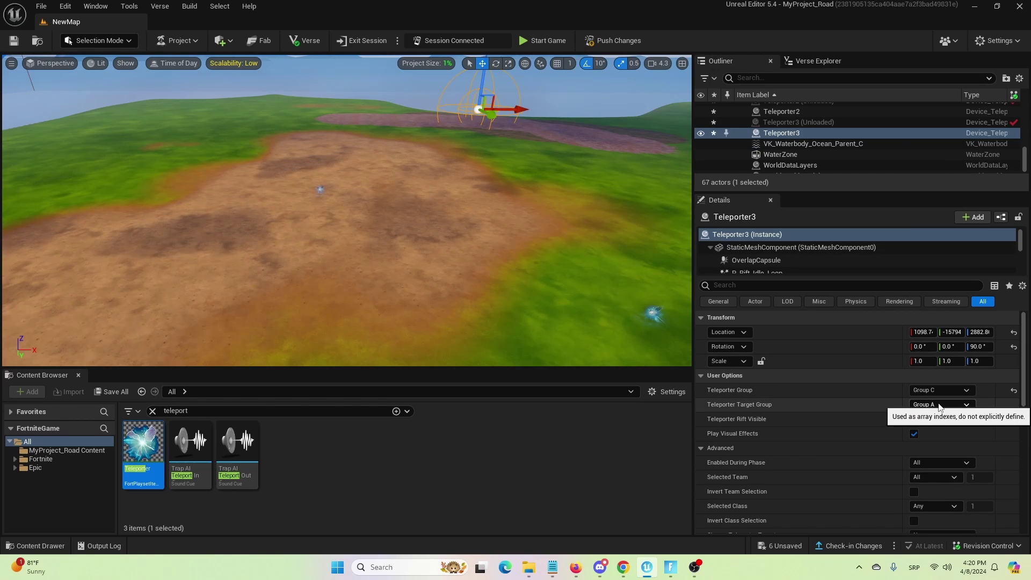
{"action": "left_click", "coordinate": [443, 287]}
Check in the level changes with the changelist description "Teleport 2".
{"action": "mouse_move", "coordinate": [538, 301]}
{"action": "right_mouse_down"}
{"action": "mouse_move", "coordinate": [539, 343]}
{"action": "mouse_move", "coordinate": [530, 298]}
{"action": "right_mouse_up"}
{"action": "key", "text": "s"}
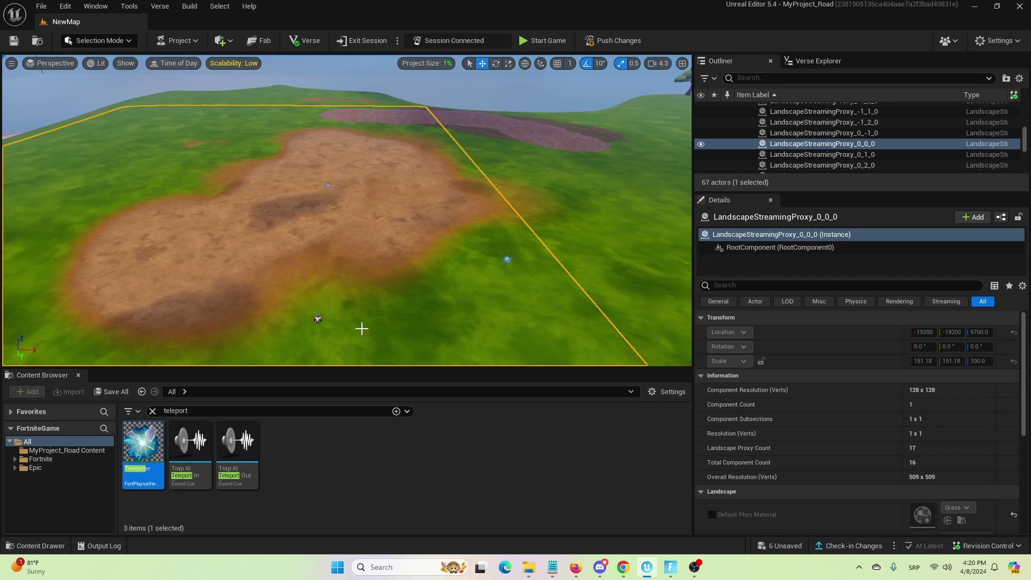
{"action": "left_click", "coordinate": [827, 547]}
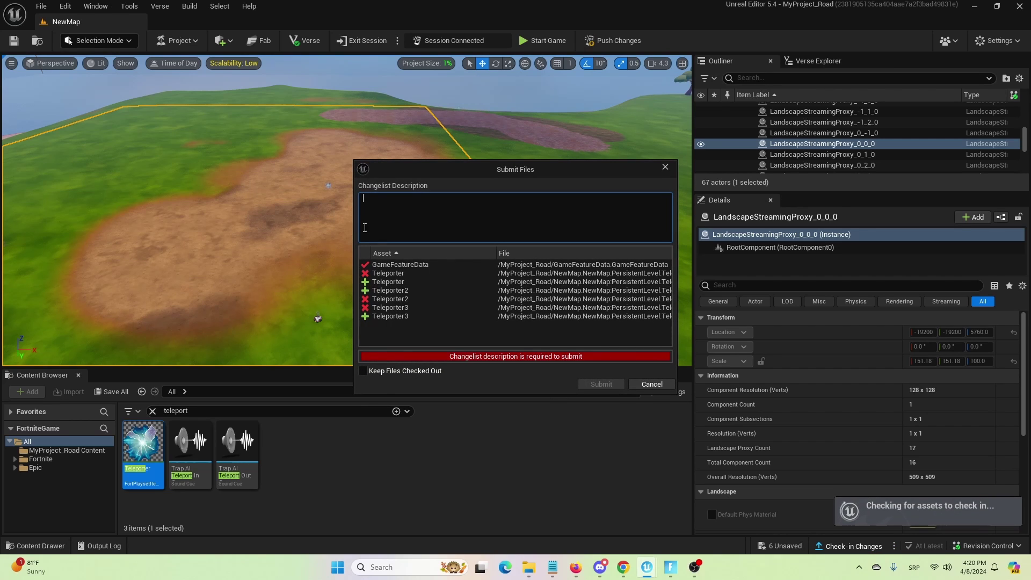
{"action": "type", "text": "Teleport 2"}
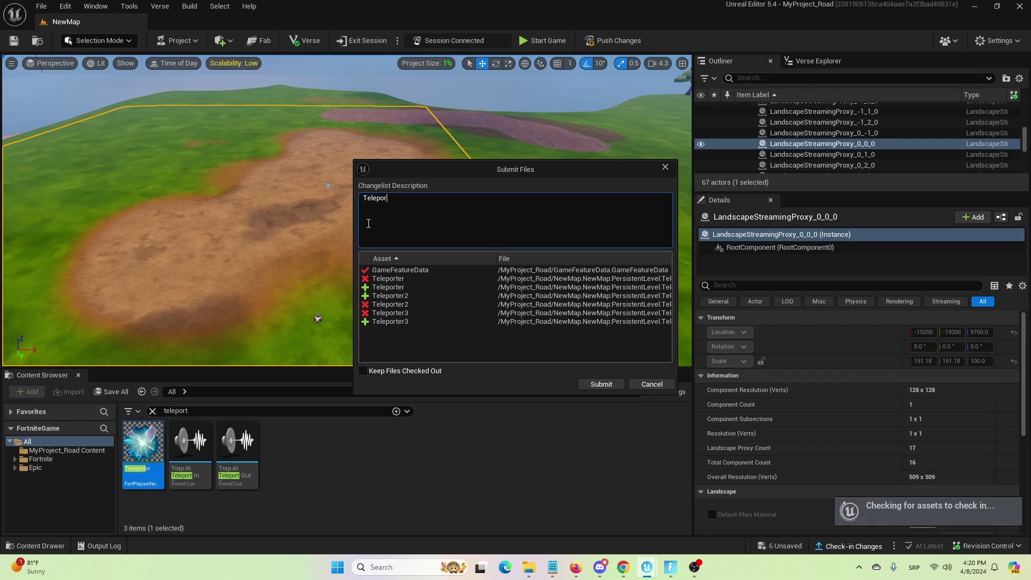
{"action": "left_click", "coordinate": [601, 384]}
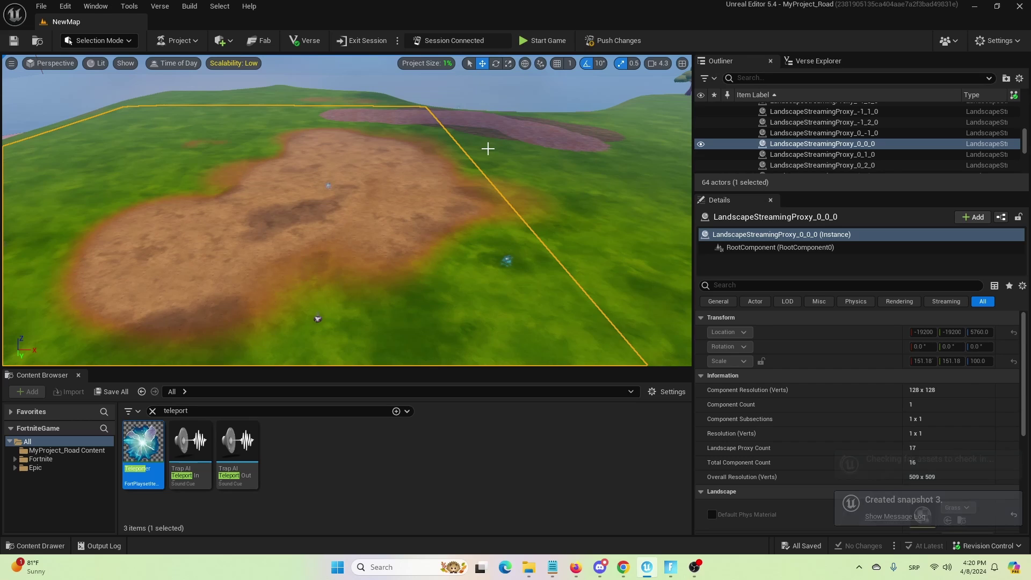
Launch the game and run across the grass into the first teleporter to test its jump to the dirt patch.
{"action": "left_click", "coordinate": [549, 42]}
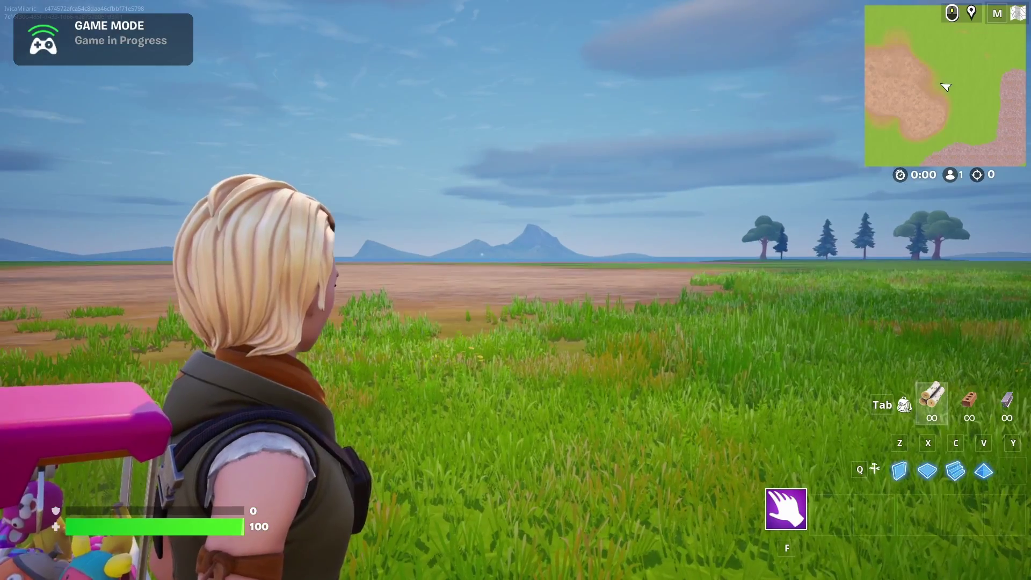
{"action": "key", "text": "shift+w"}
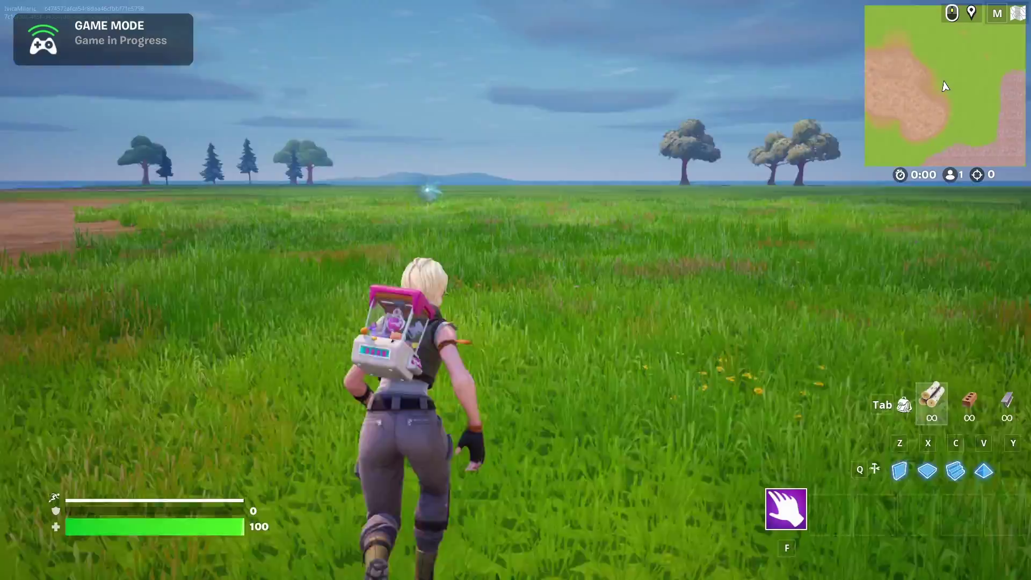
{"action": "key", "text": "shift"}
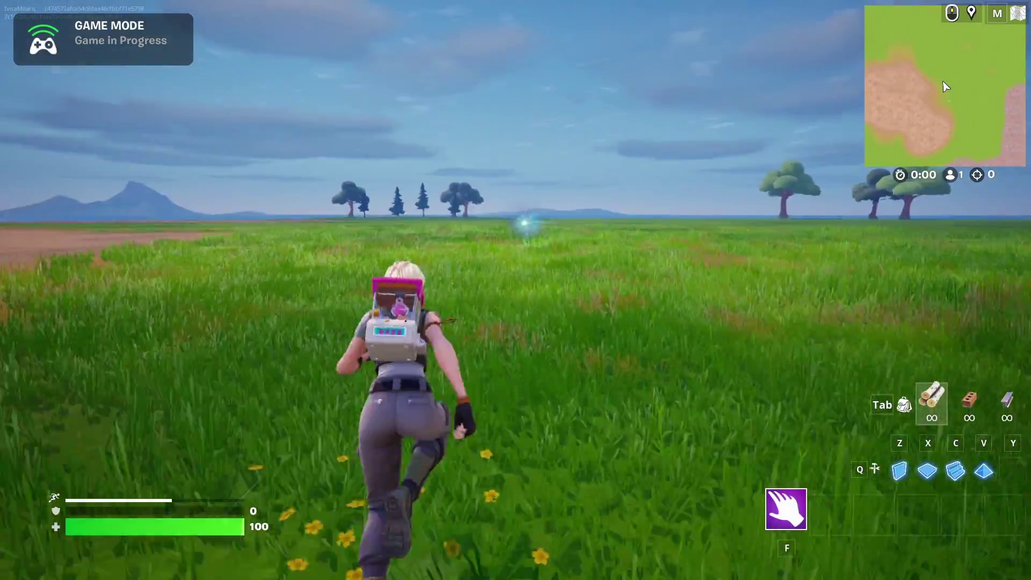
{"action": "key", "text": "w"}
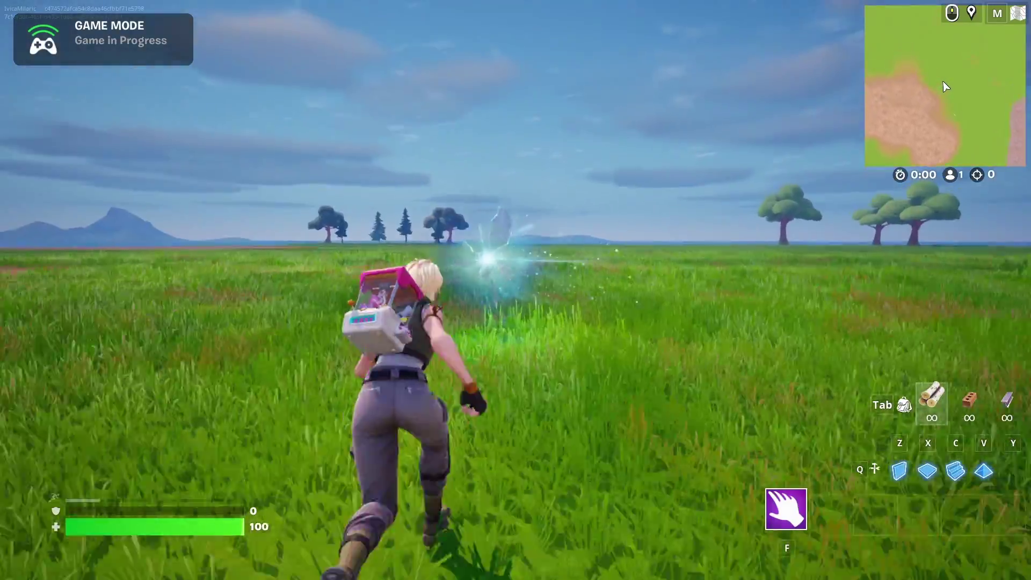
{"action": "key", "text": "w"}
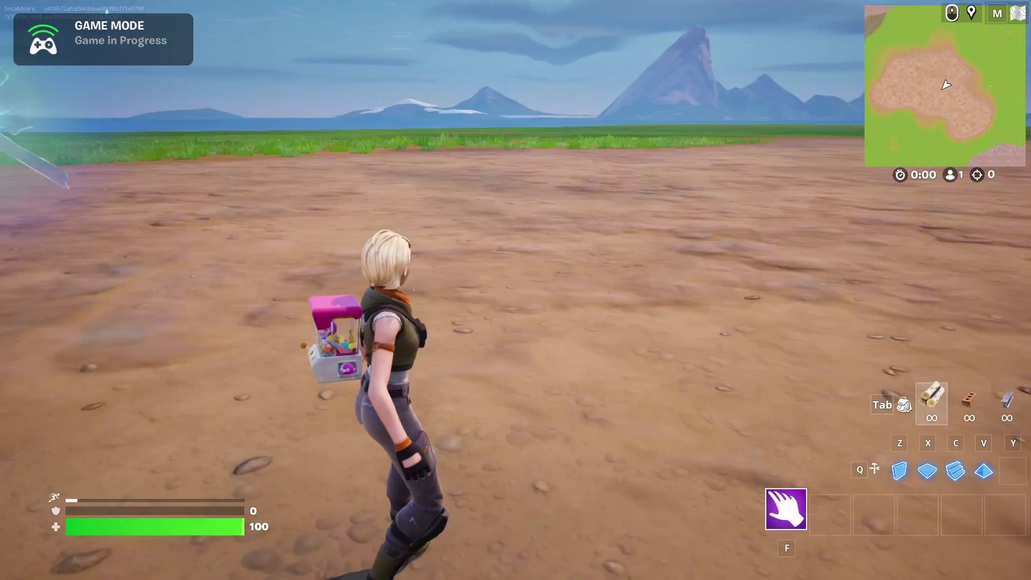
Test the remaining links by entering the dirt-patch teleporter and the third teleporter on the stone ground.
{"action": "key", "text": "w"}
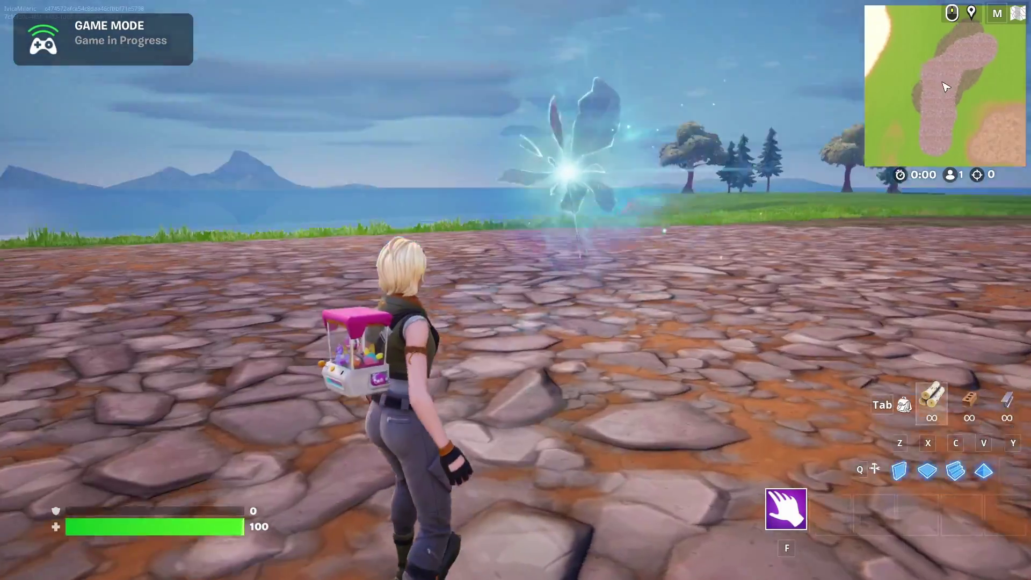
{"action": "key", "text": "a"}
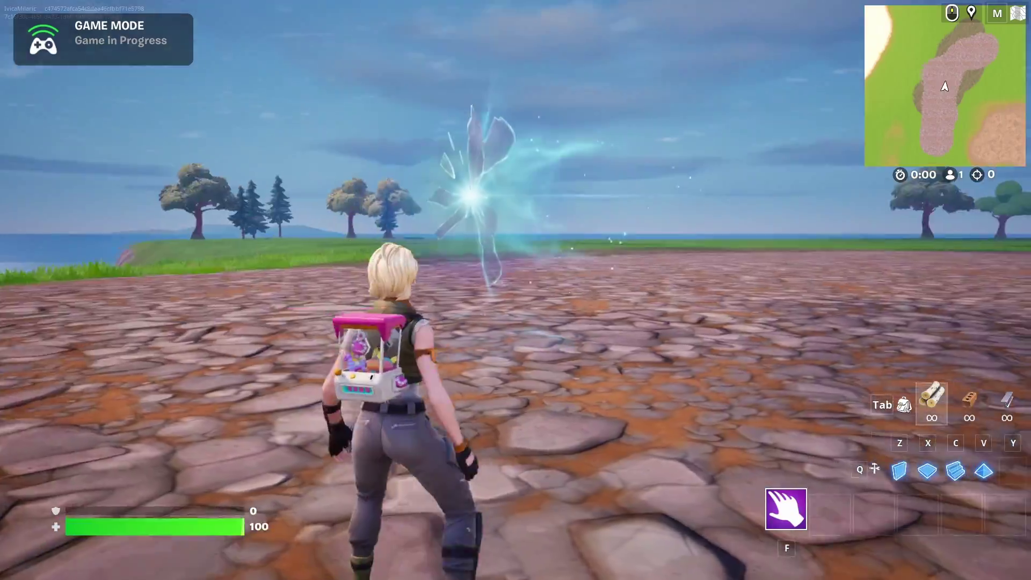
{"action": "key", "text": "w"}
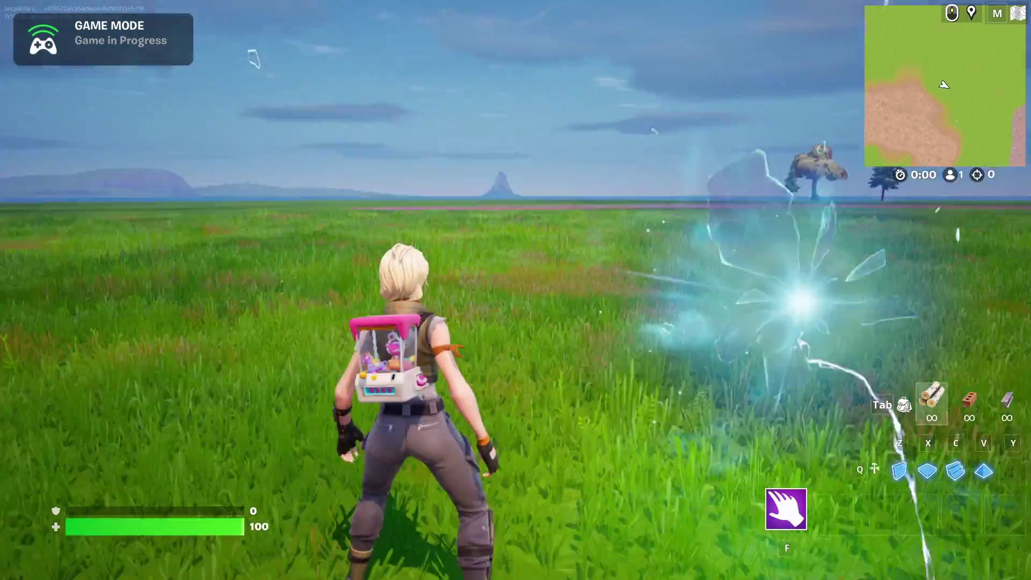
Run from the grass teleporter back past the player spawn pad toward the dirt patch.
{"action": "key", "text": "w"}
{"action": "key", "text": "w"}
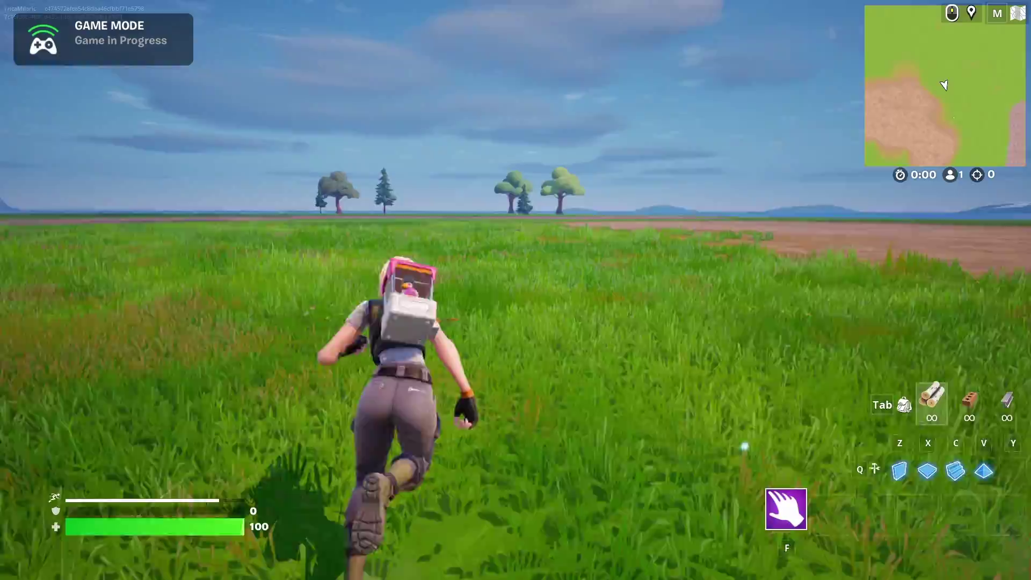
{"action": "key", "text": "w"}
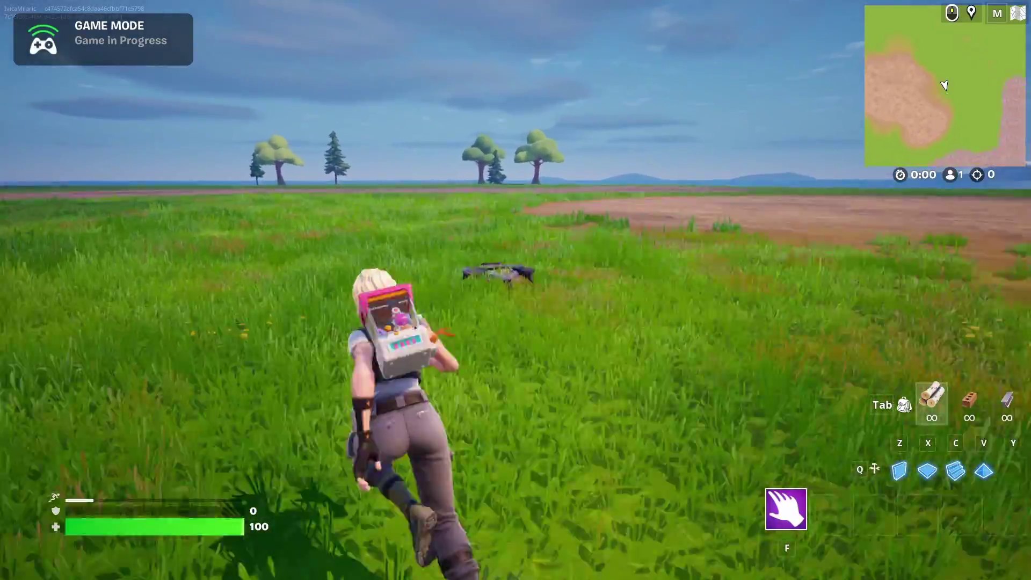
{"action": "key", "text": "w"}
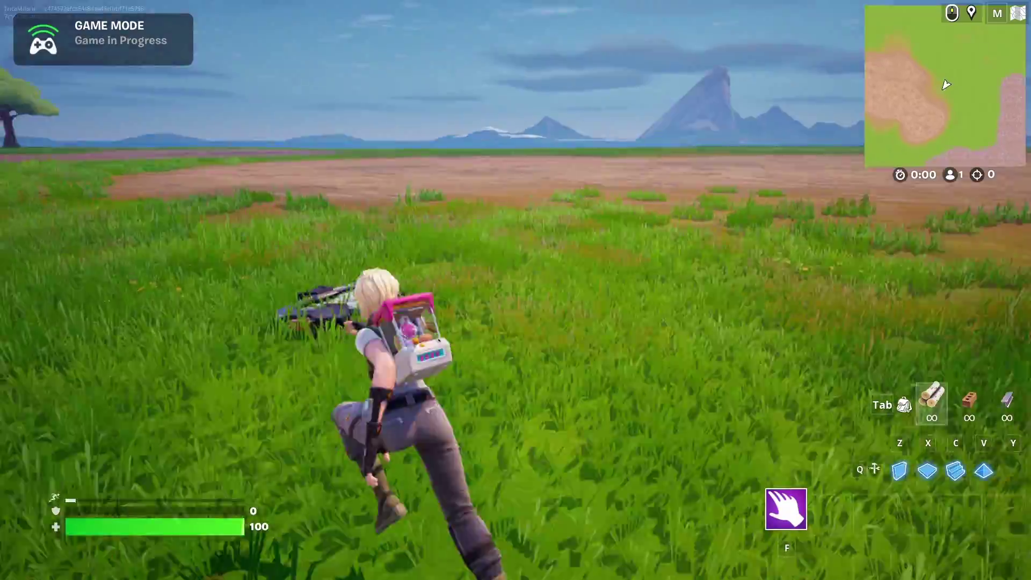